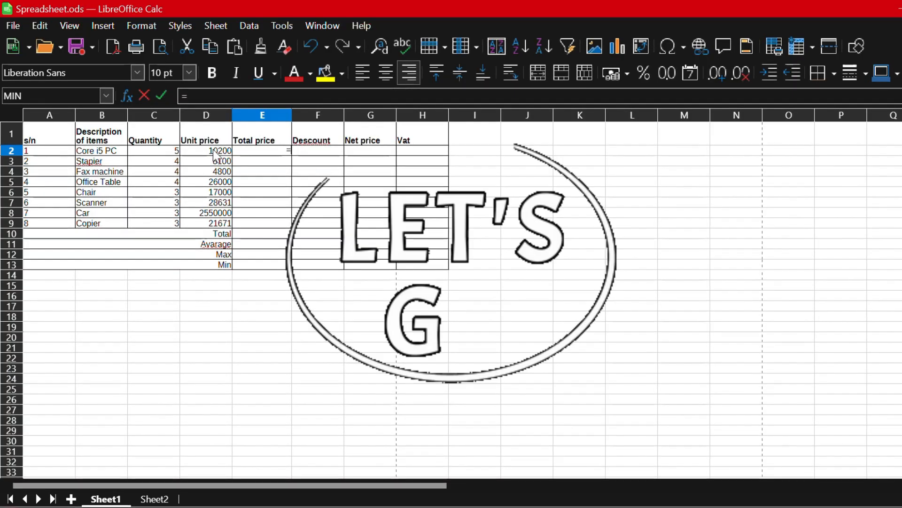
- Calculate the first item's total price in E2 with =D2*C2 and fill the formula down to E9
left_click(216, 155)
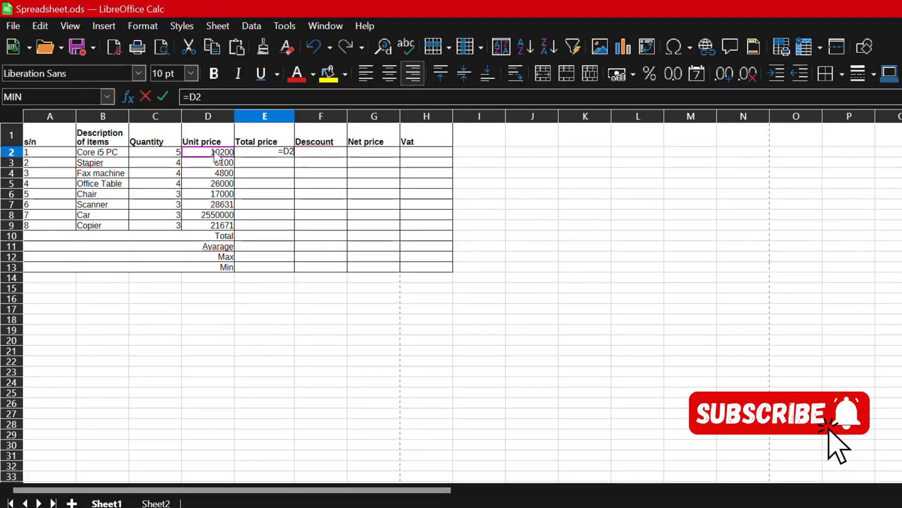
type("*")
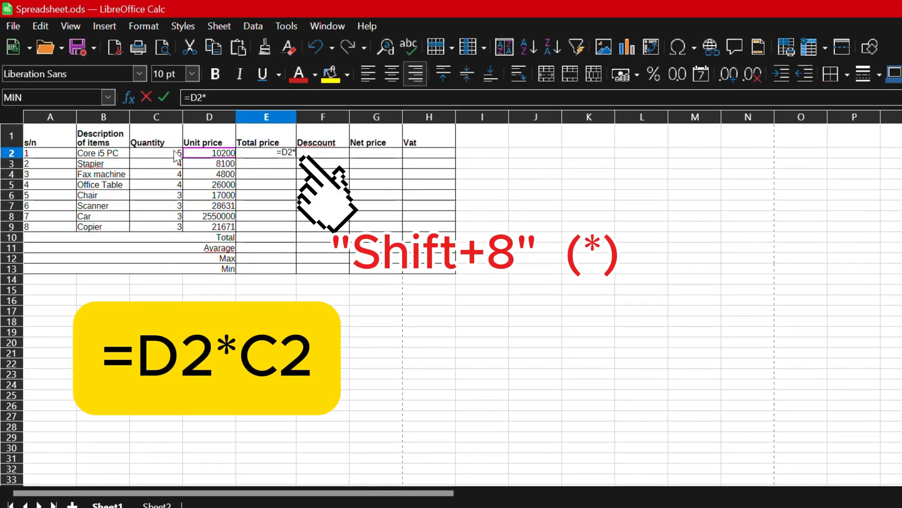
left_click(175, 153)
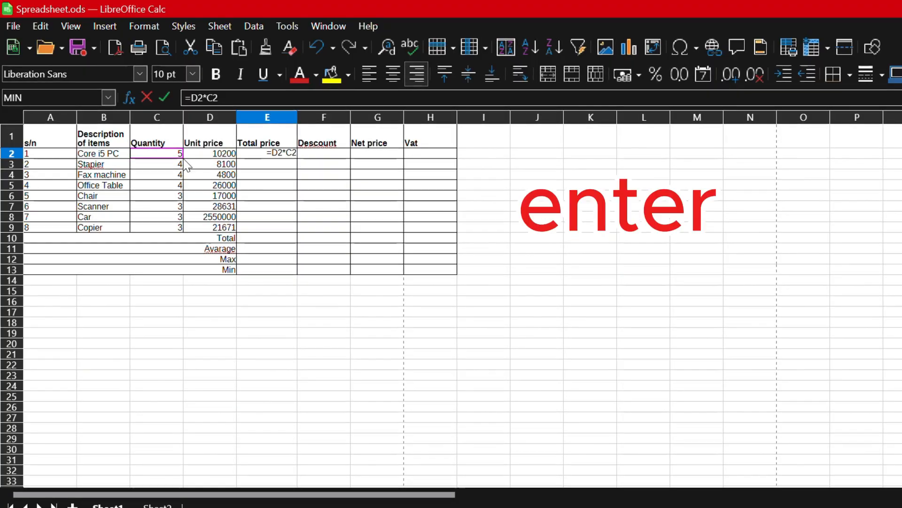
key("Return")
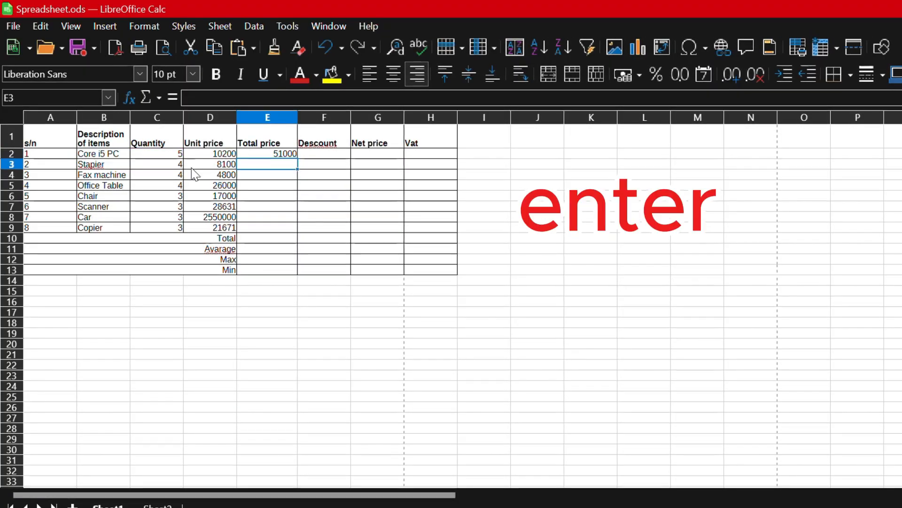
left_click(292, 155)
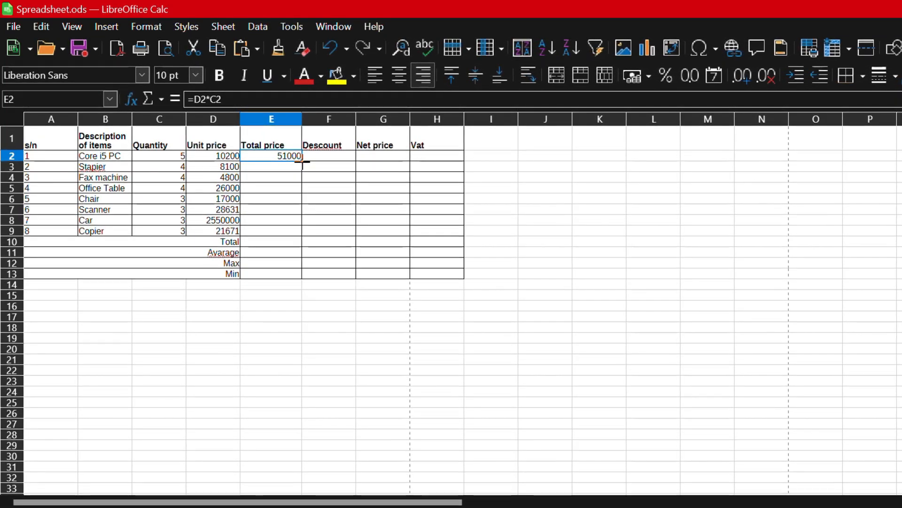
left_click_drag(302, 161, 299, 235)
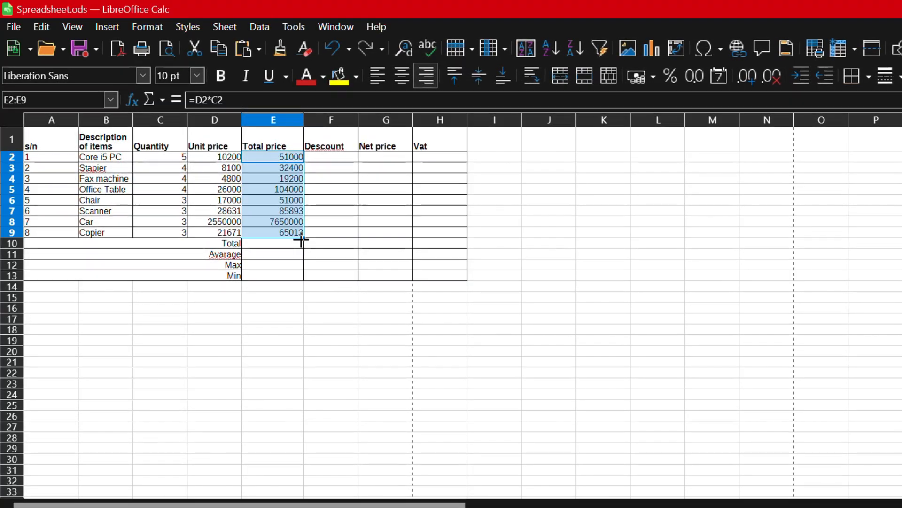
- Start the first item's discount formula in F2 with =15%
left_click(322, 156)
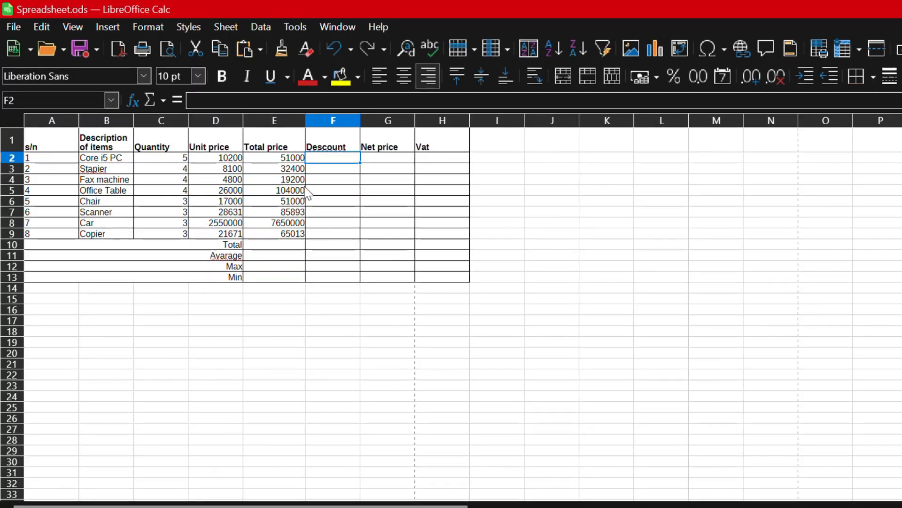
type("=")
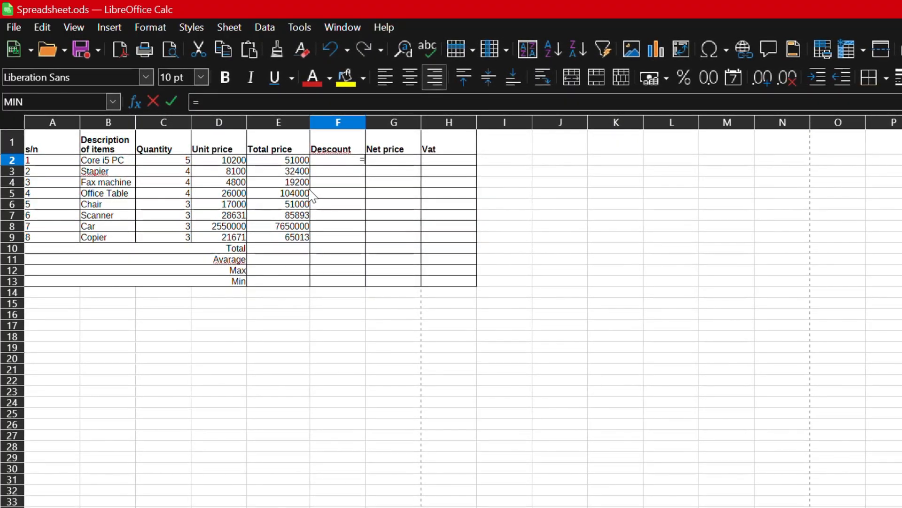
type("15")
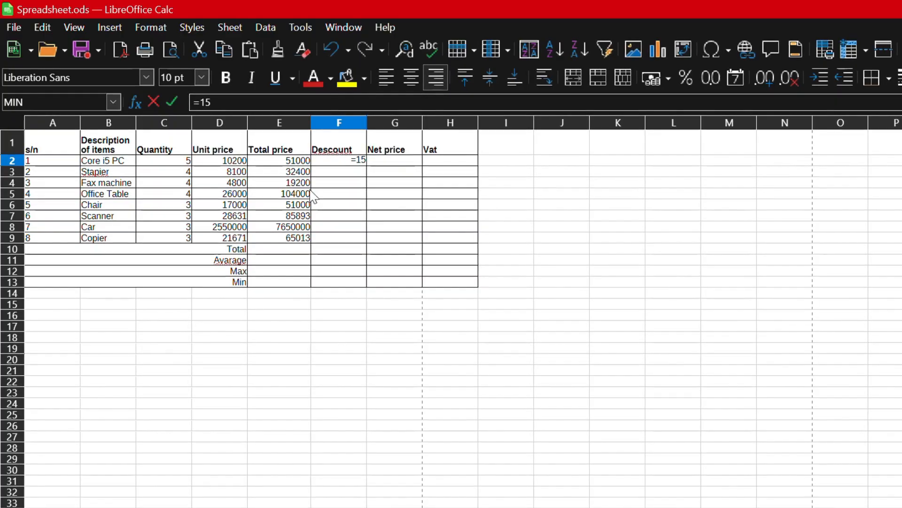
type("%")
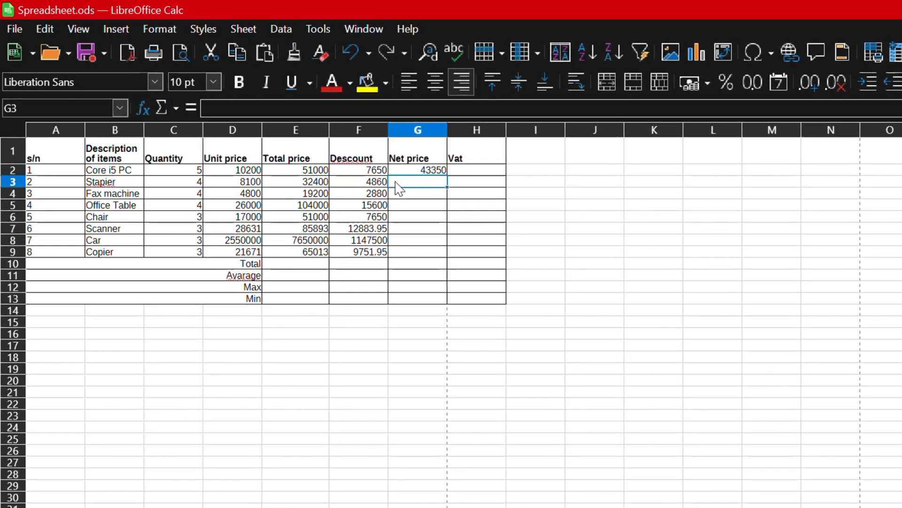
- Fill the net price formula =E2-F2 from G2 down to G9
left_click(435, 172)
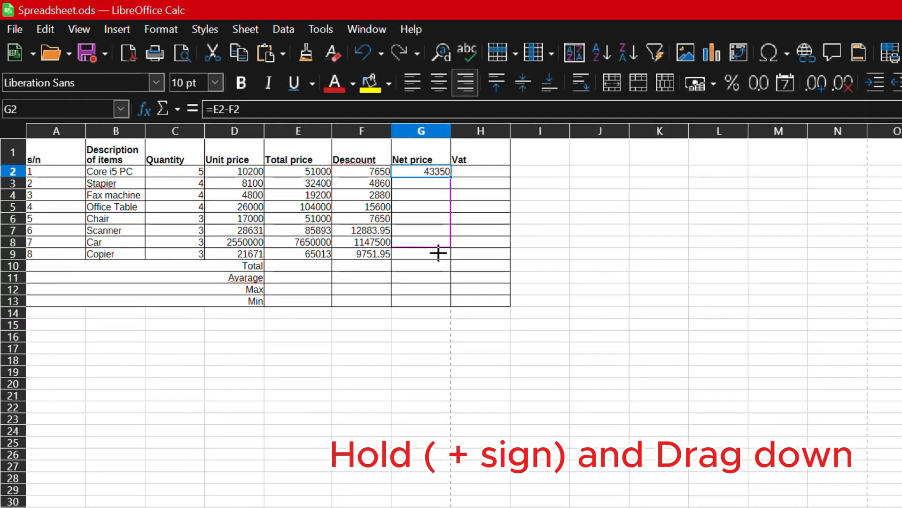
left_click_drag(438, 253, 438, 262)
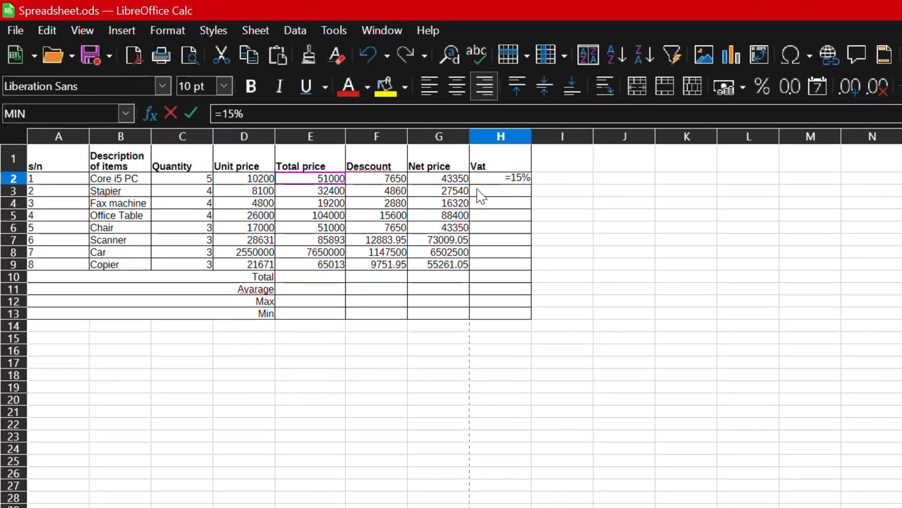
- Complete the Vat formula in H2 as =15%*G2 and fill it down to H9
type("*")
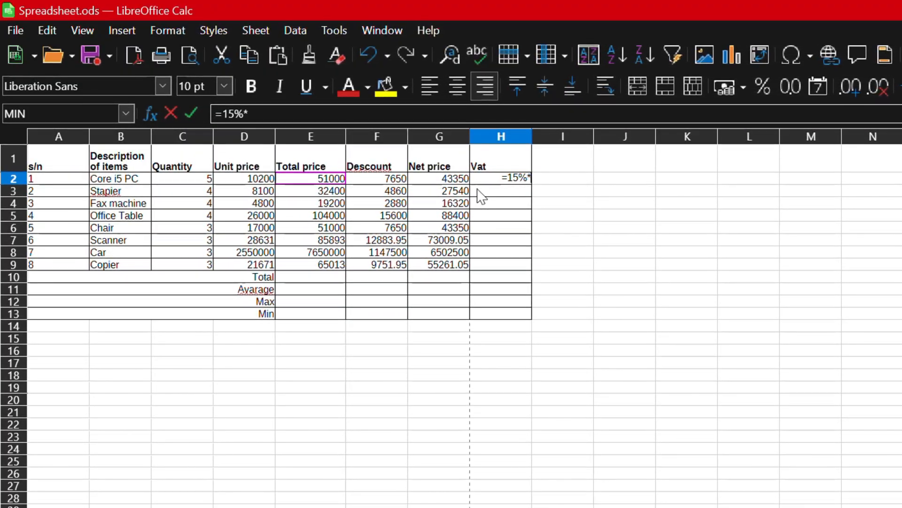
left_click(454, 181)
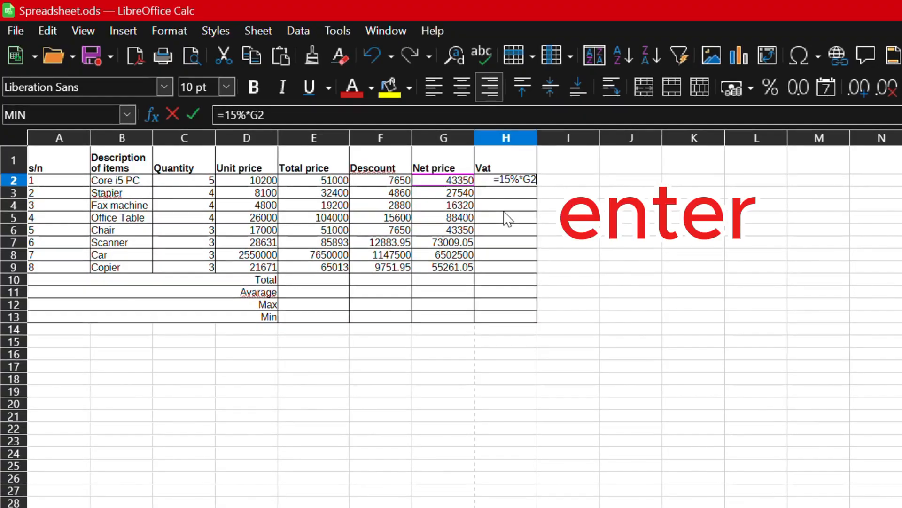
key("Return")
left_click(530, 185)
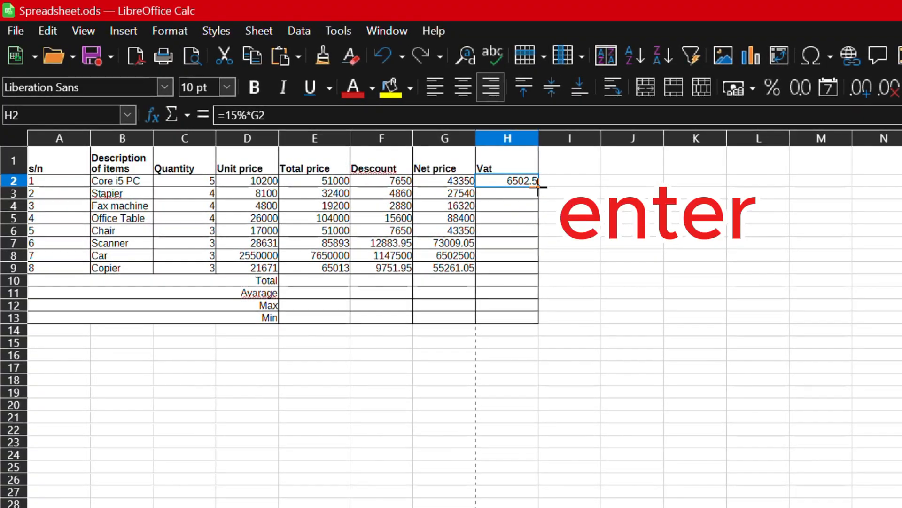
left_click_drag(538, 187, 530, 278)
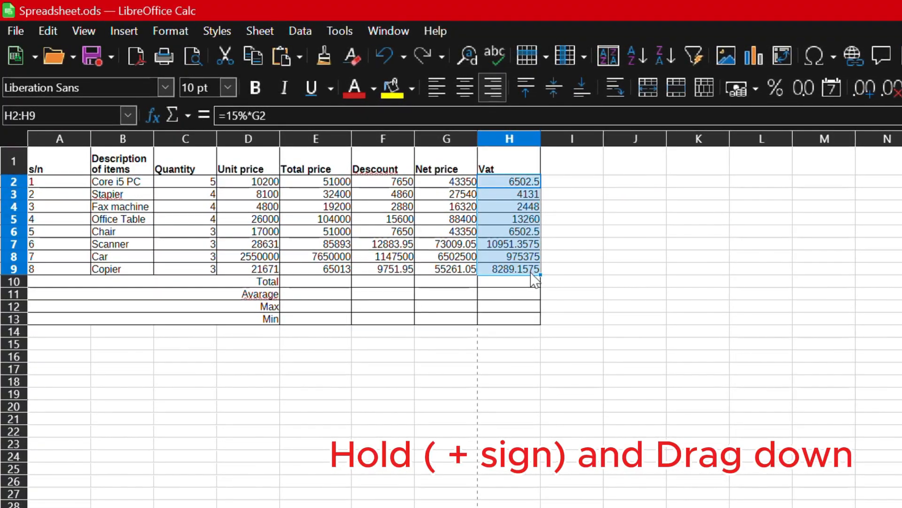
- Enter =SUM(E2:E9) in E10 of the Total row and fill it across to H10
left_click(322, 285)
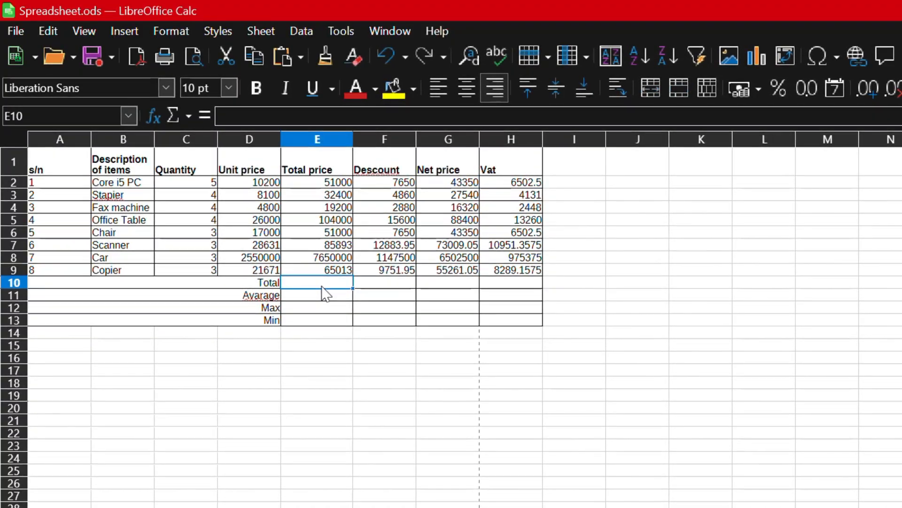
type("=")
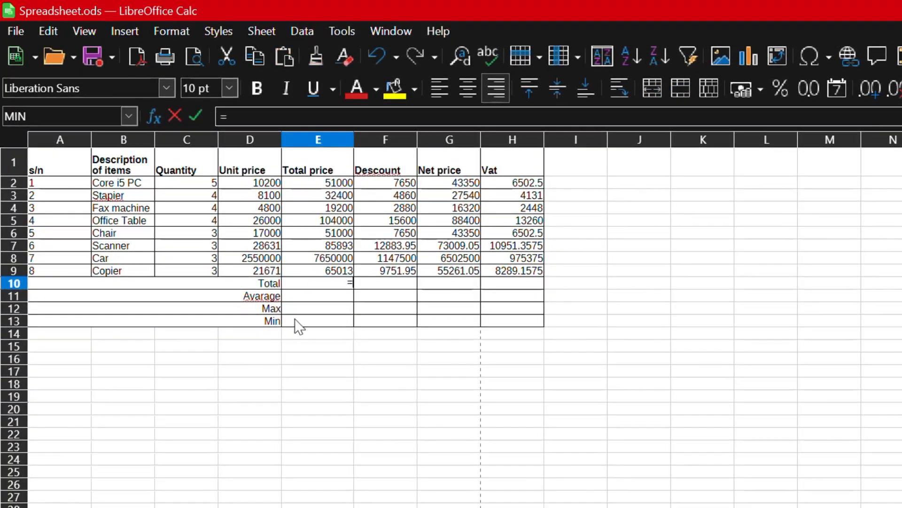
left_click(130, 116)
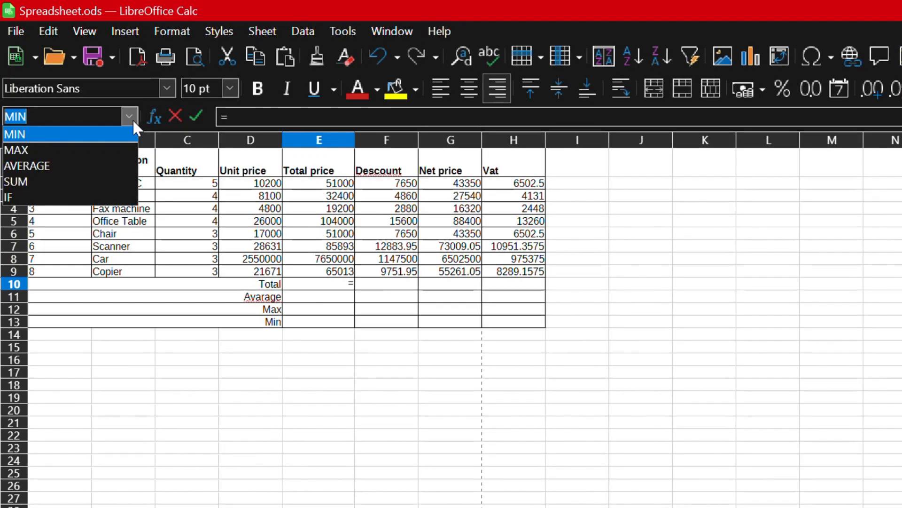
left_click(40, 181)
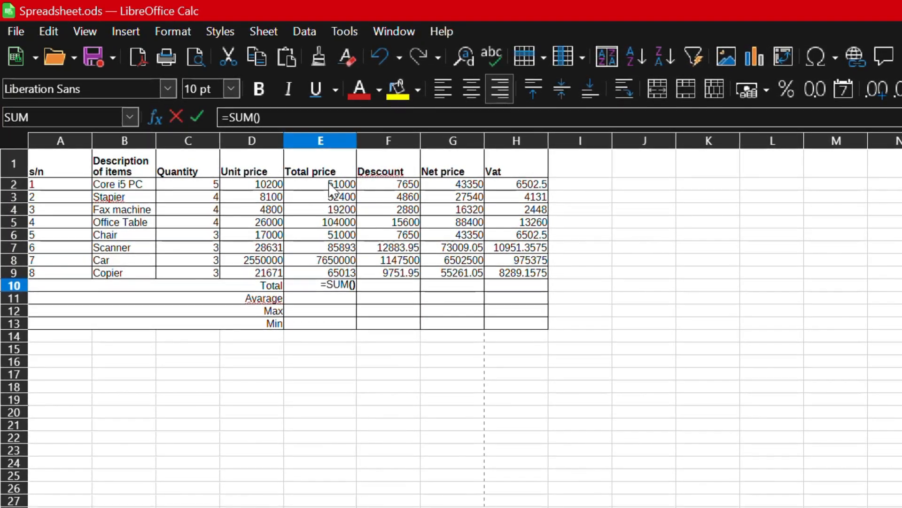
left_click_drag(329, 183, 337, 273)
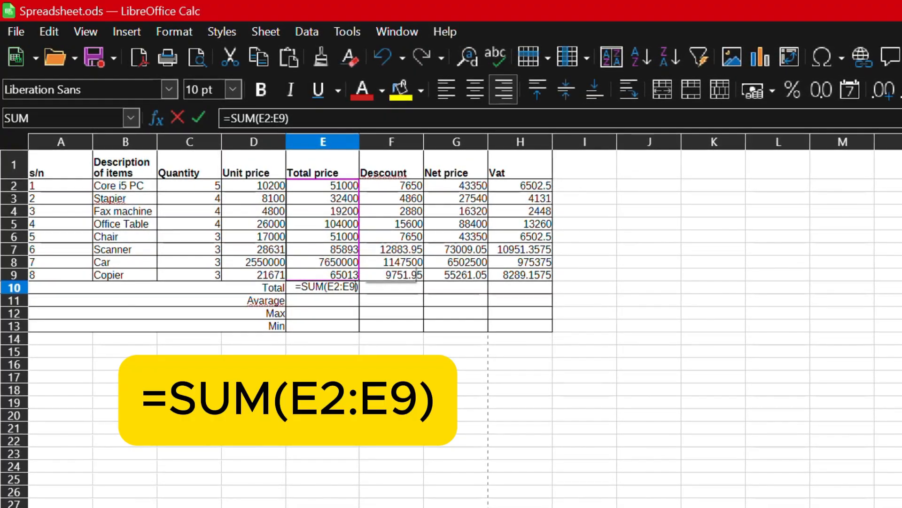
key("Return")
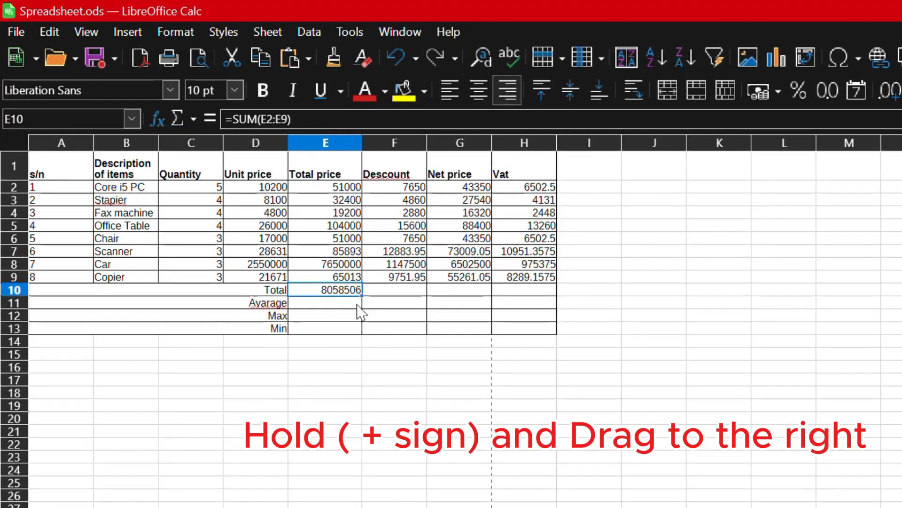
left_click_drag(362, 296, 431, 307)
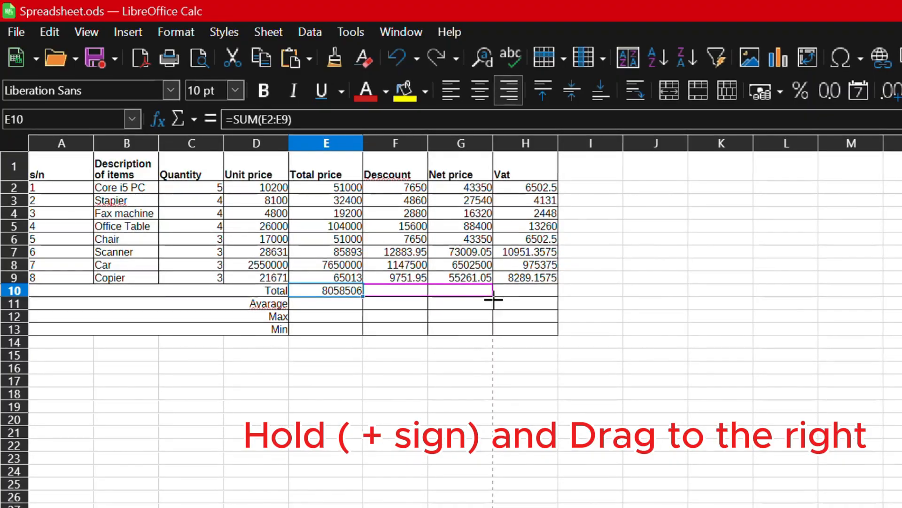
left_click_drag(493, 299, 523, 299)
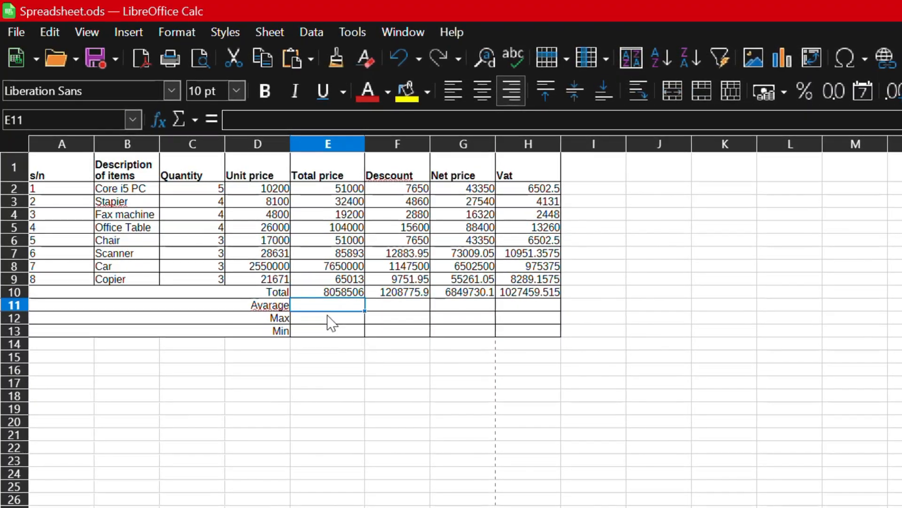
- Enter =AVERAGE(E2:E9) in E11 of the average row and fill it across to H11
type("=")
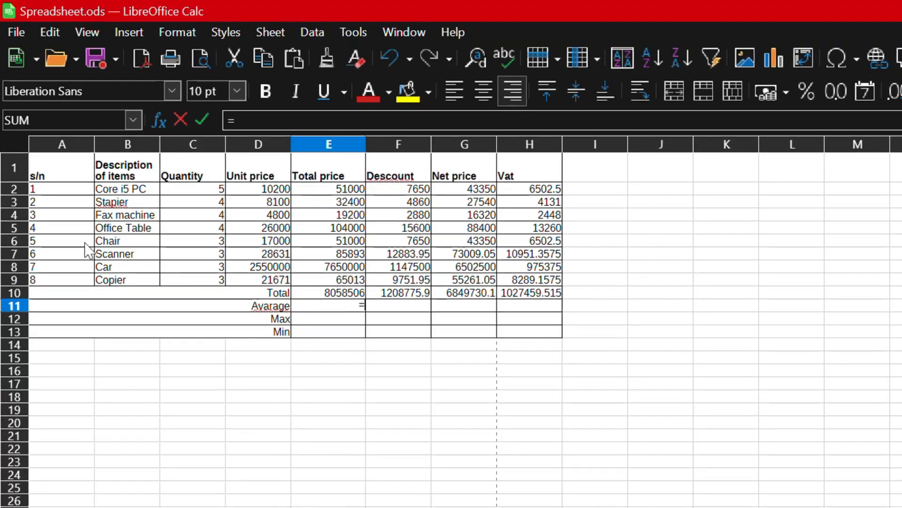
left_click(135, 118)
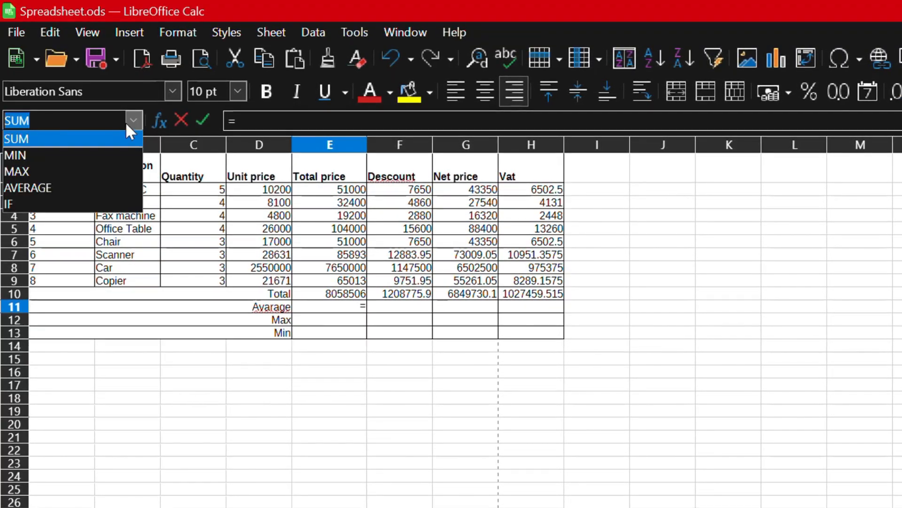
left_click(56, 187)
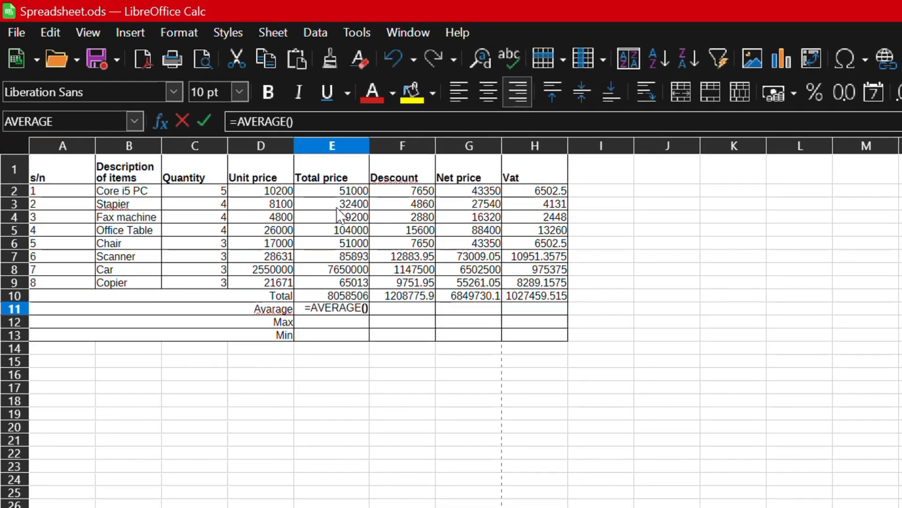
left_click_drag(347, 191, 347, 285)
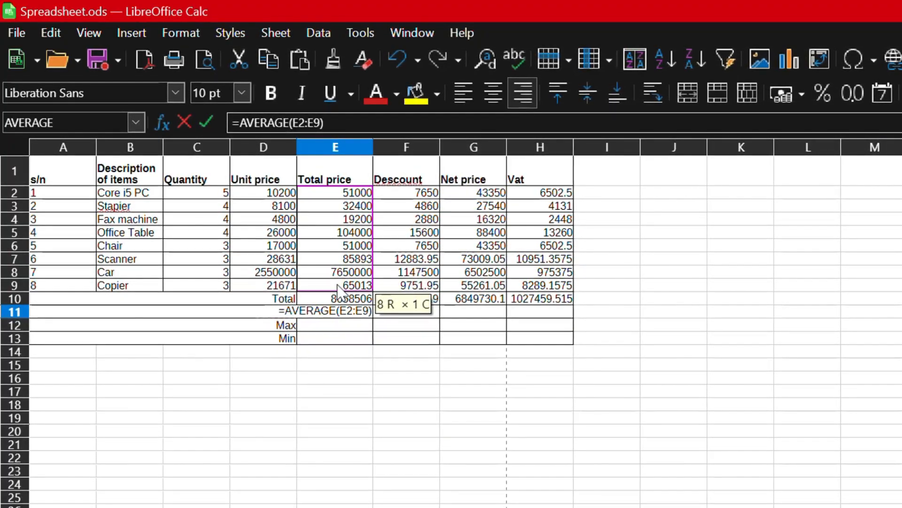
key("Return")
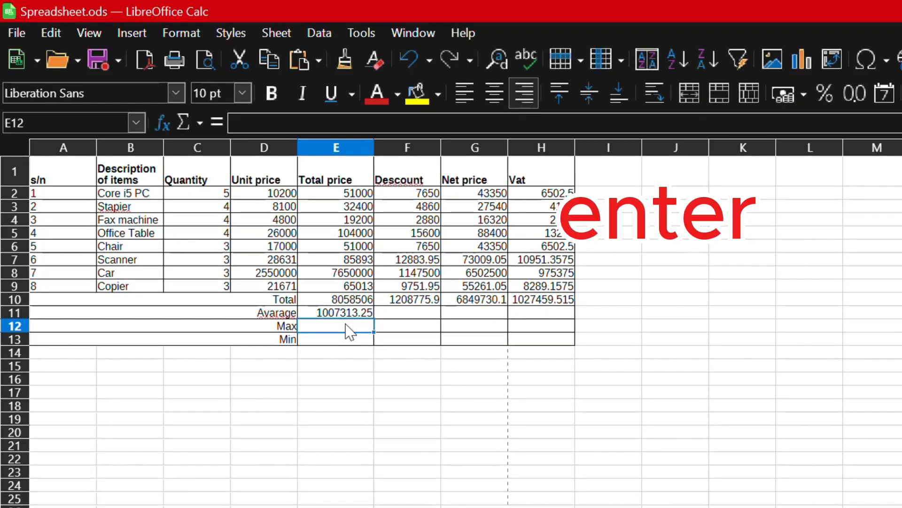
left_click(358, 313)
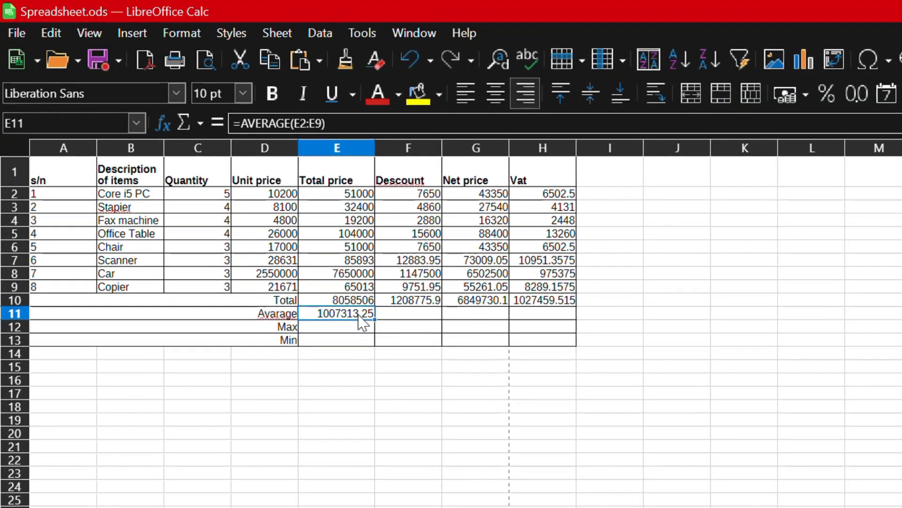
left_click_drag(375, 319, 551, 324)
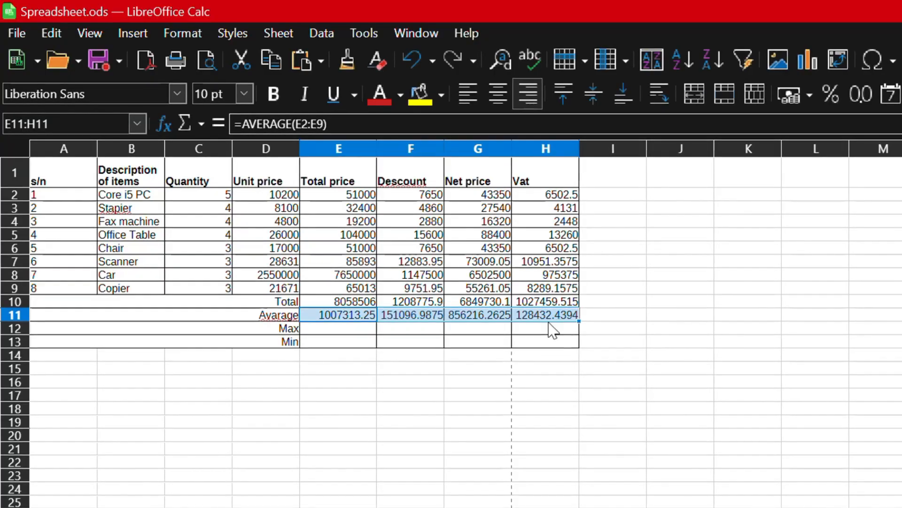
- Enter =MAX(H2:H9) in H12 of the Max row and fill it leftwards to E12
left_click(551, 329)
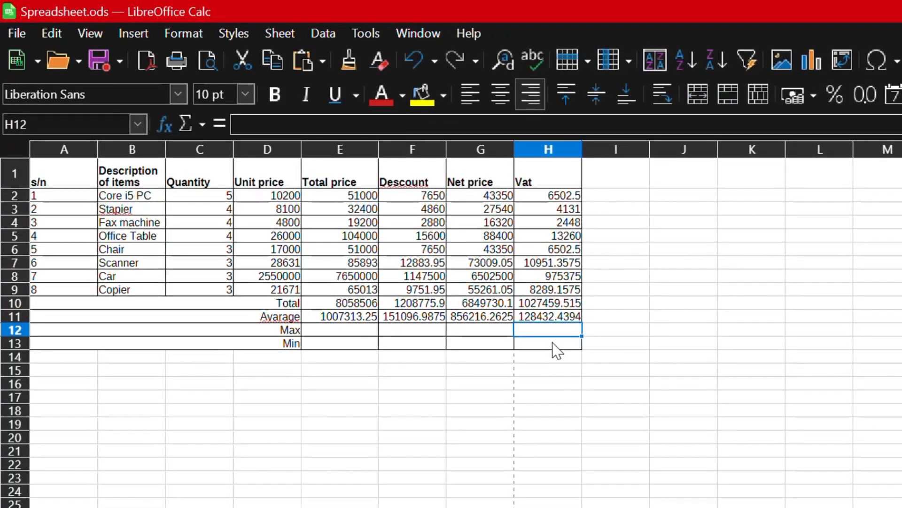
type("=")
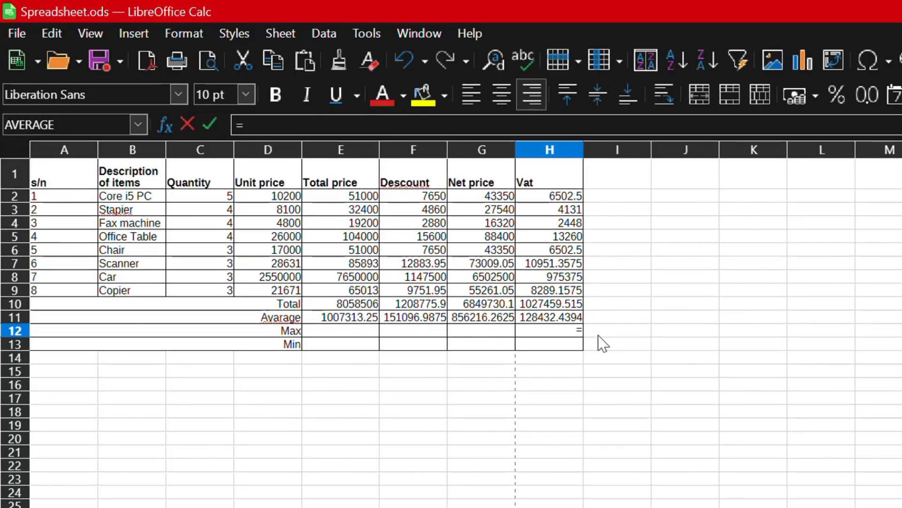
left_click(137, 126)
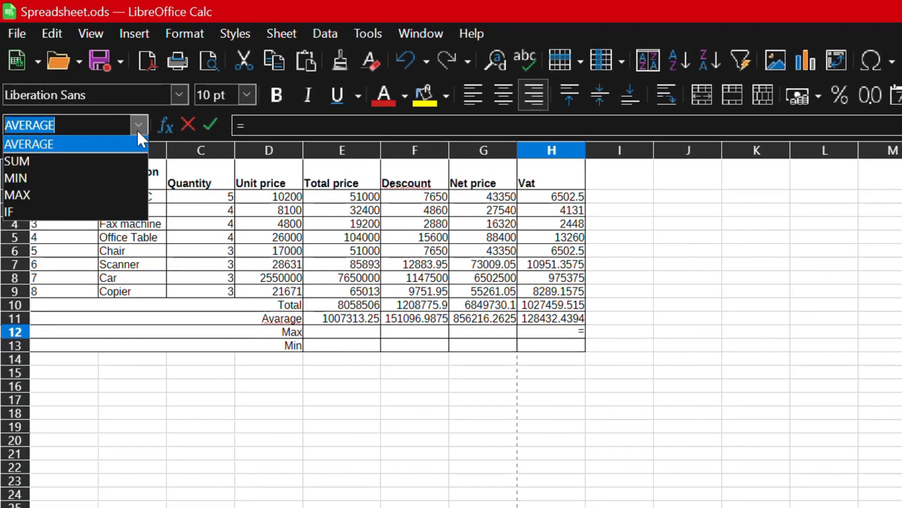
left_click(61, 195)
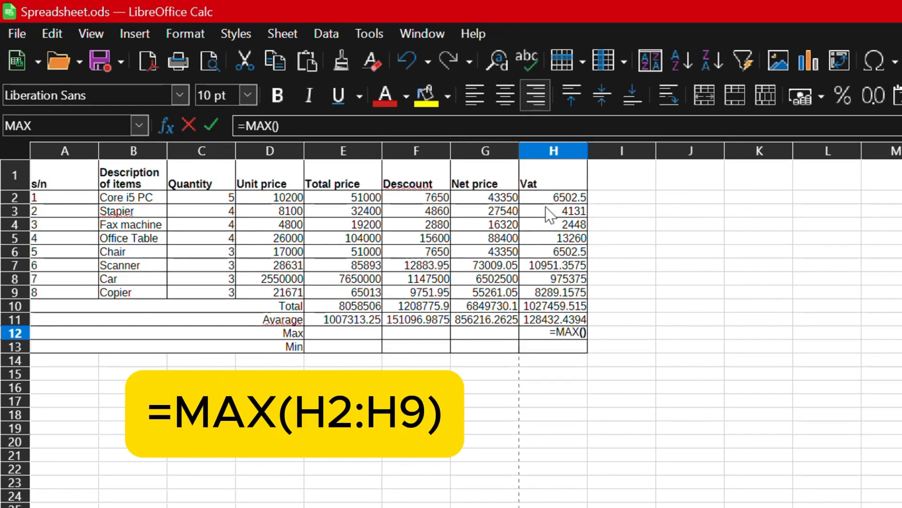
left_click(567, 198)
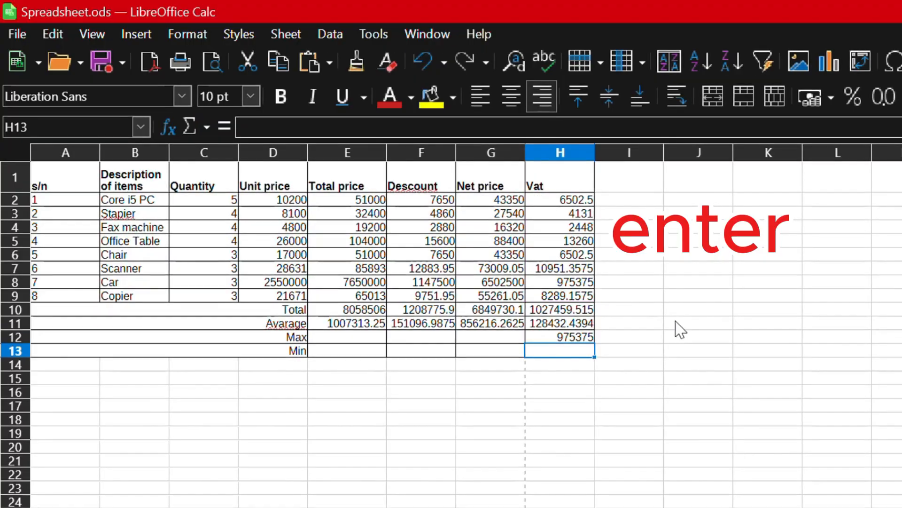
left_click(577, 340)
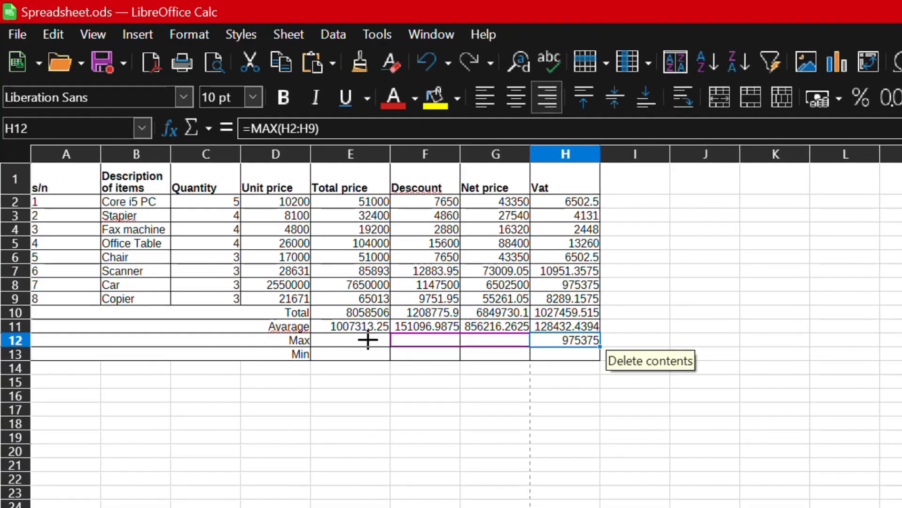
left_click_drag(346, 341, 350, 351)
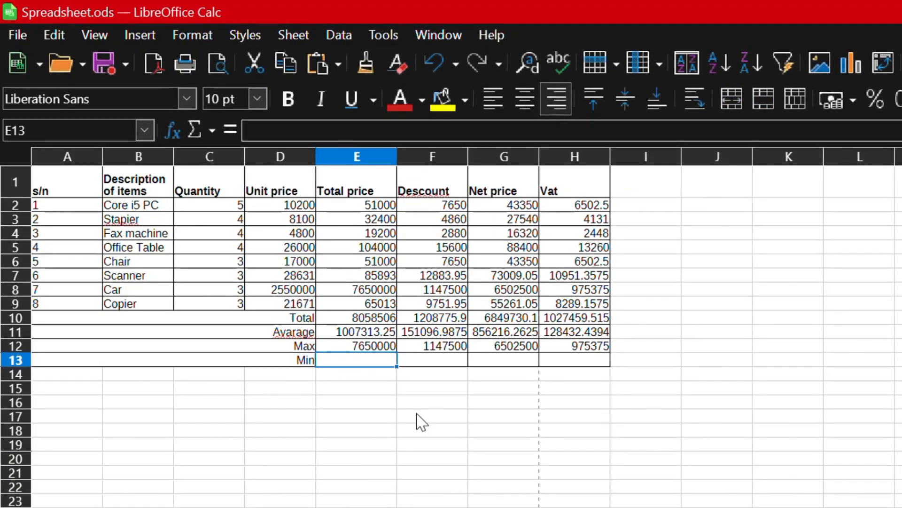
- Enter =MIN(E2:E9) in E13 of the Min row and fill it across to H13
type("=")
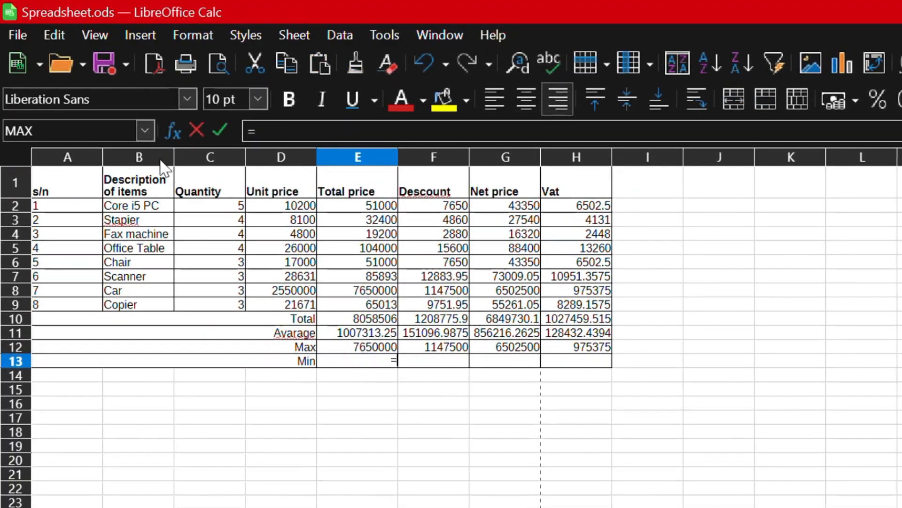
left_click(144, 131)
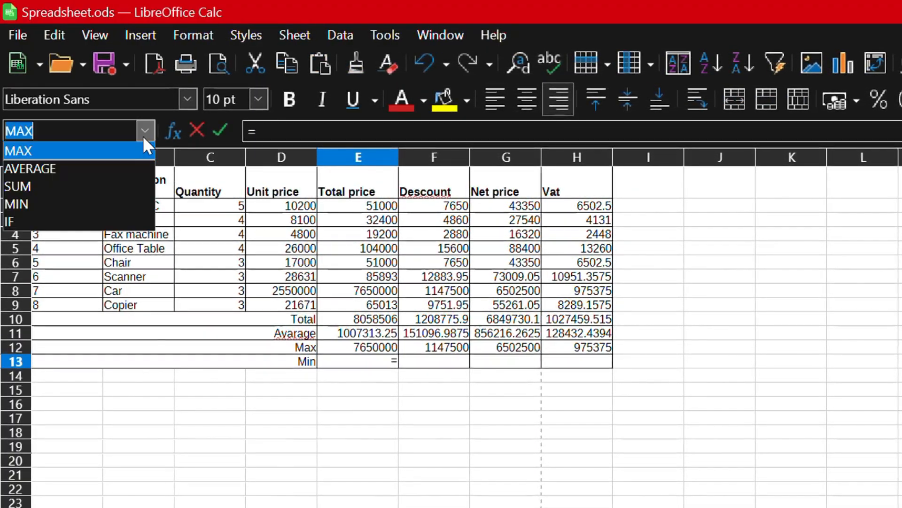
left_click(78, 204)
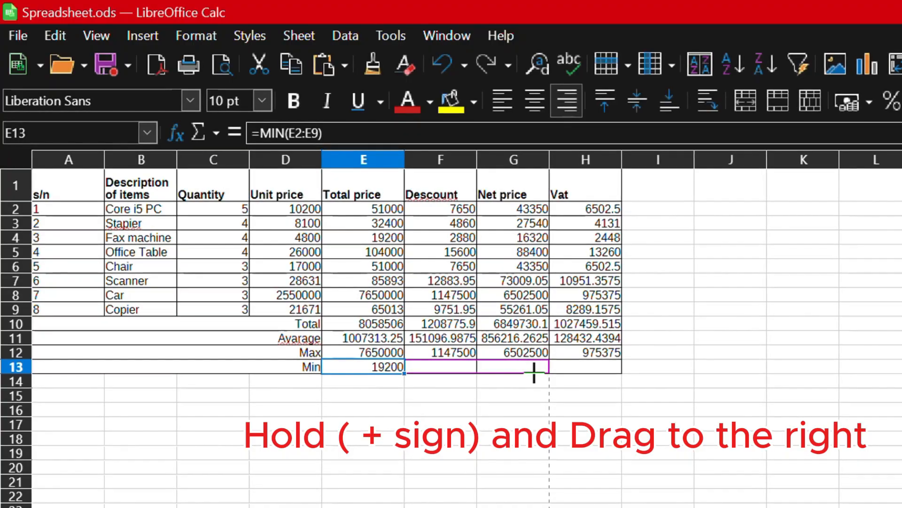
left_click_drag(596, 372, 597, 372)
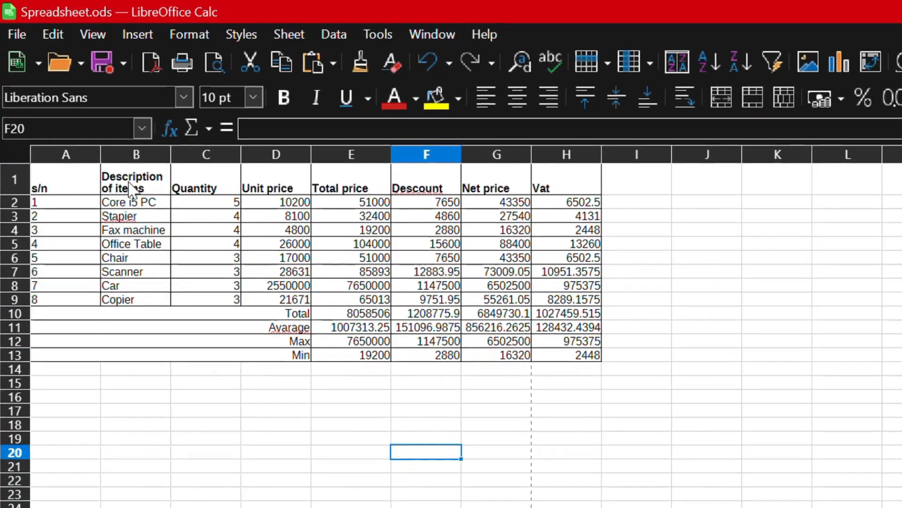
- Insert a chart based on the item descriptions in B1:B9 and the net prices in G1:G9
left_click_drag(126, 183, 122, 302)
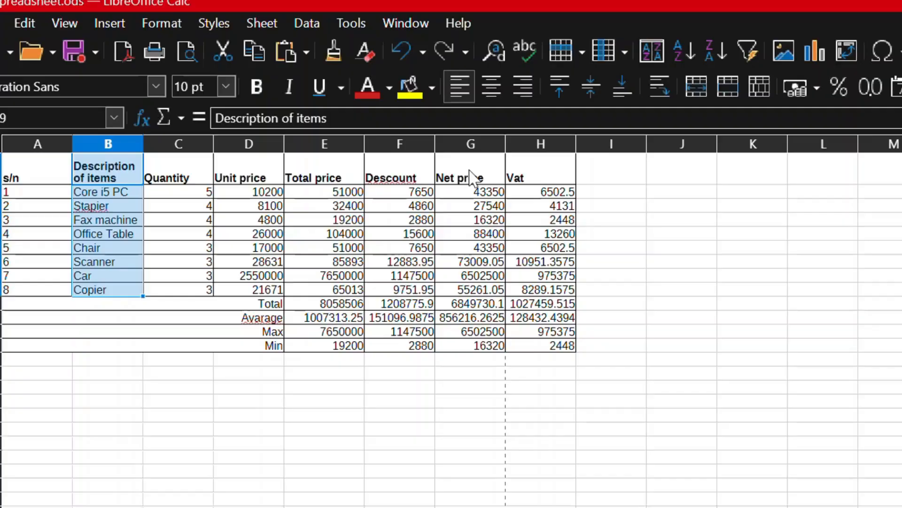
left_click_drag(472, 177, 469, 292)
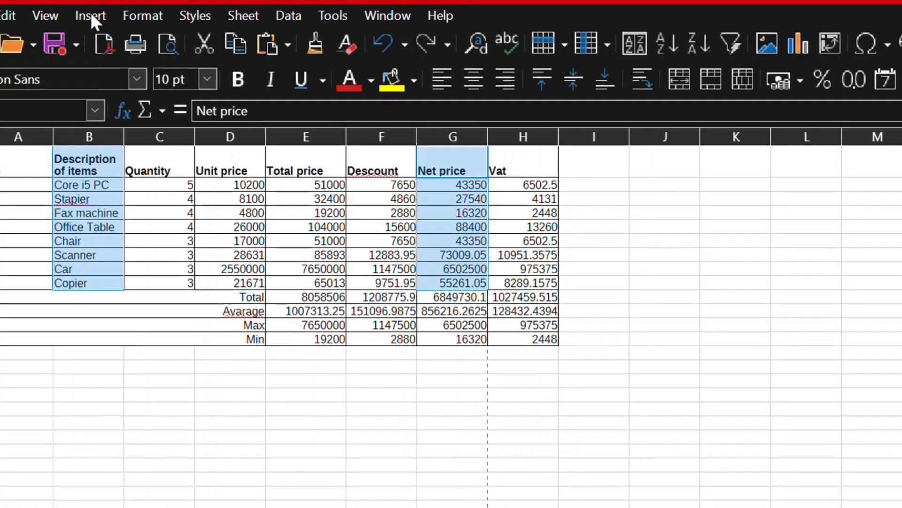
left_click(92, 16)
left_click(118, 57)
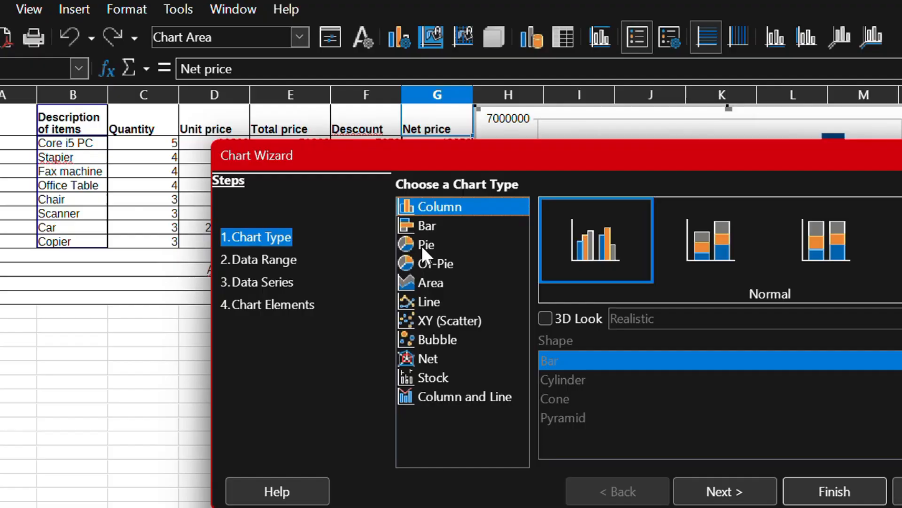
- Set the chart type to a Normal pie with the realistic 3D Look
left_click(421, 245)
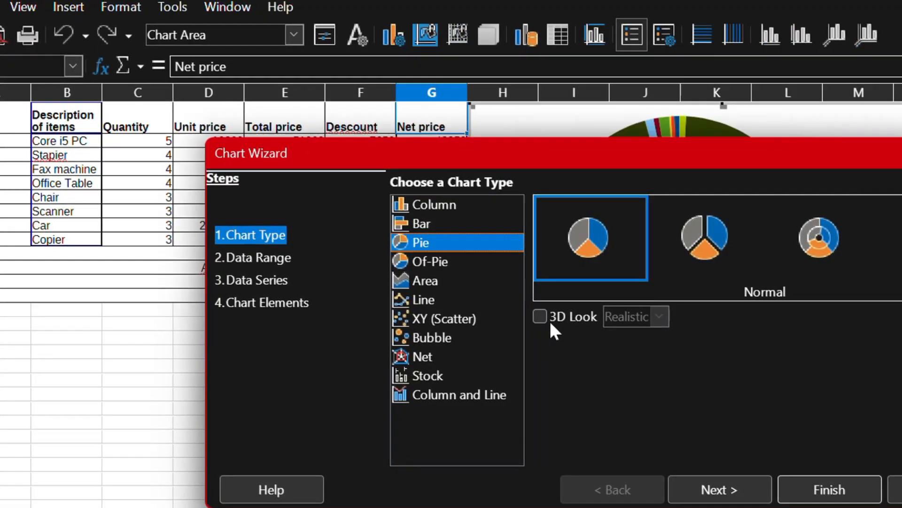
left_click(539, 316)
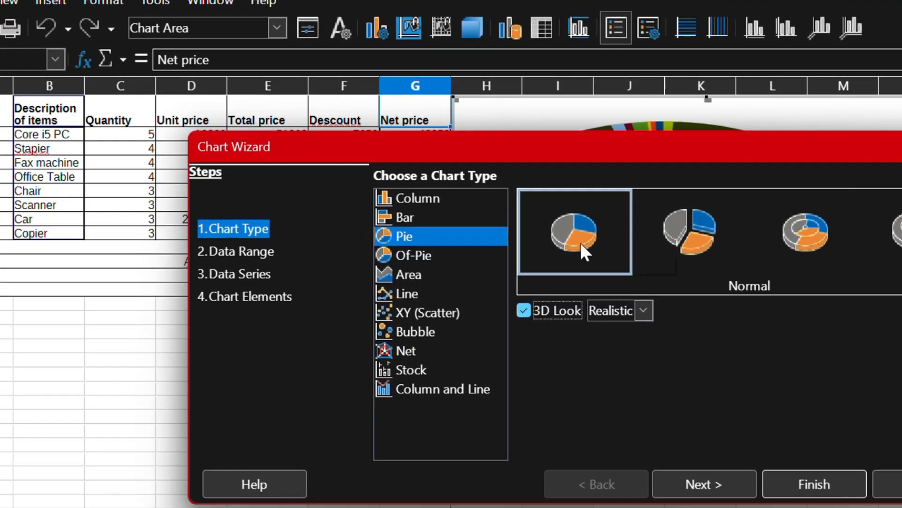
left_click(580, 241)
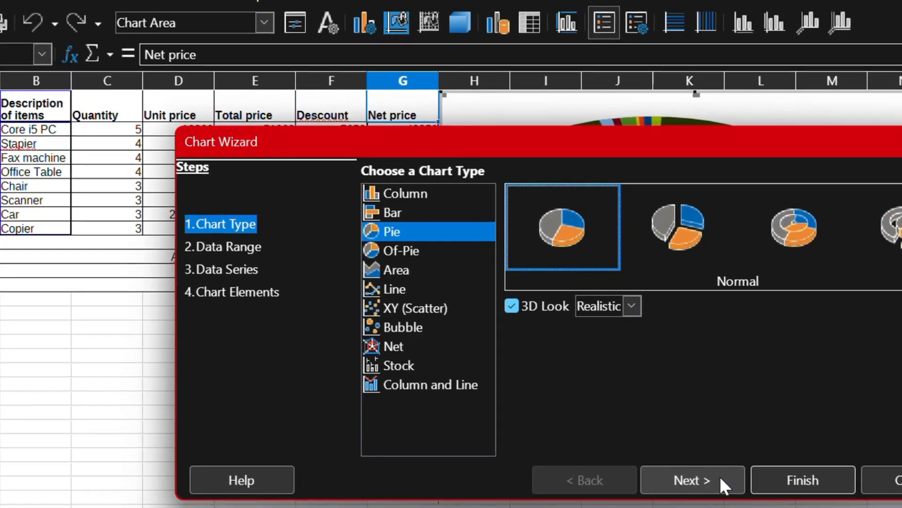
- Accept the default data range and data series, title the chart "pie chart" and finish creating it
left_click(722, 477)
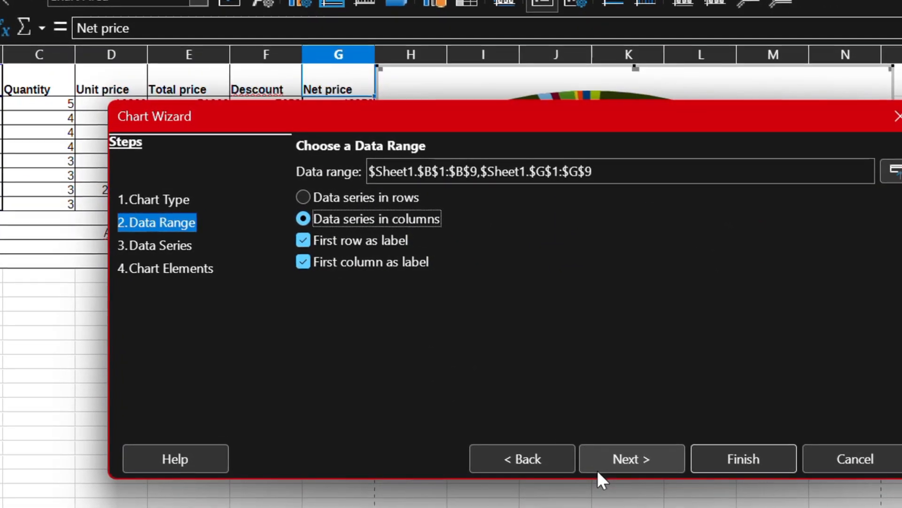
left_click(616, 460)
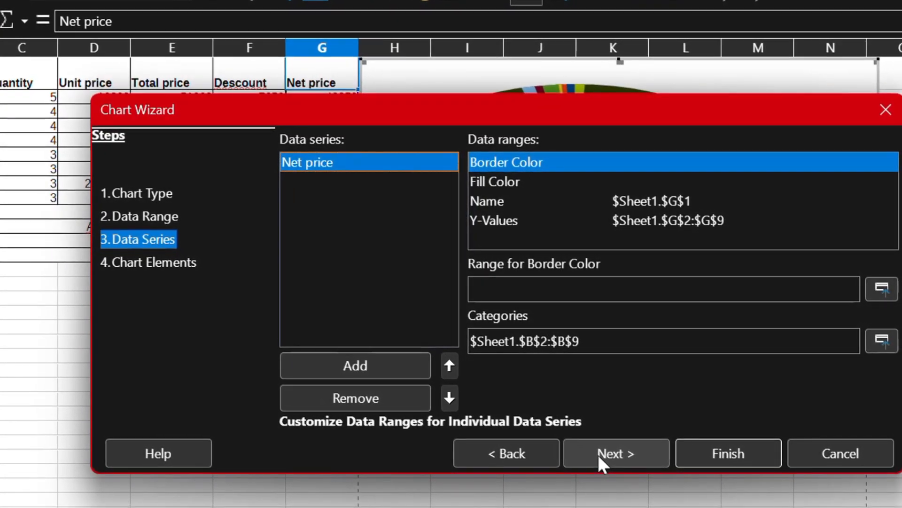
left_click(594, 453)
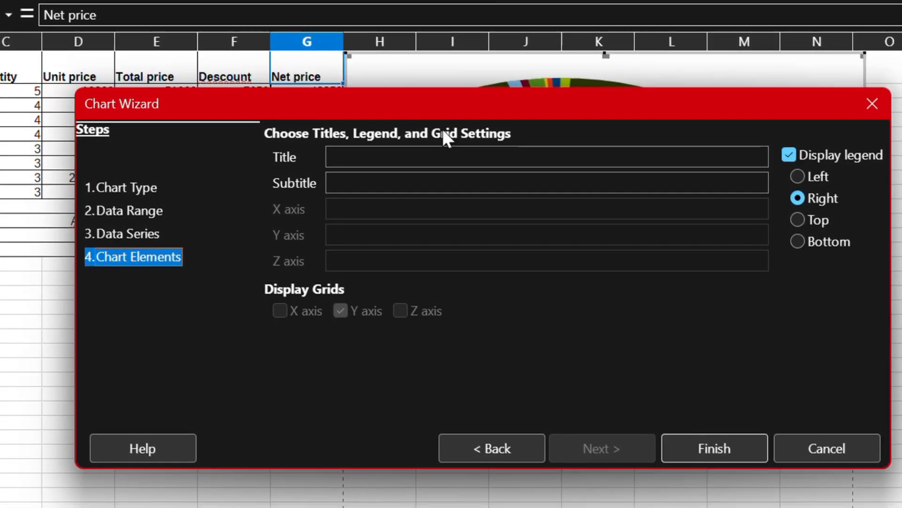
left_click(433, 158)
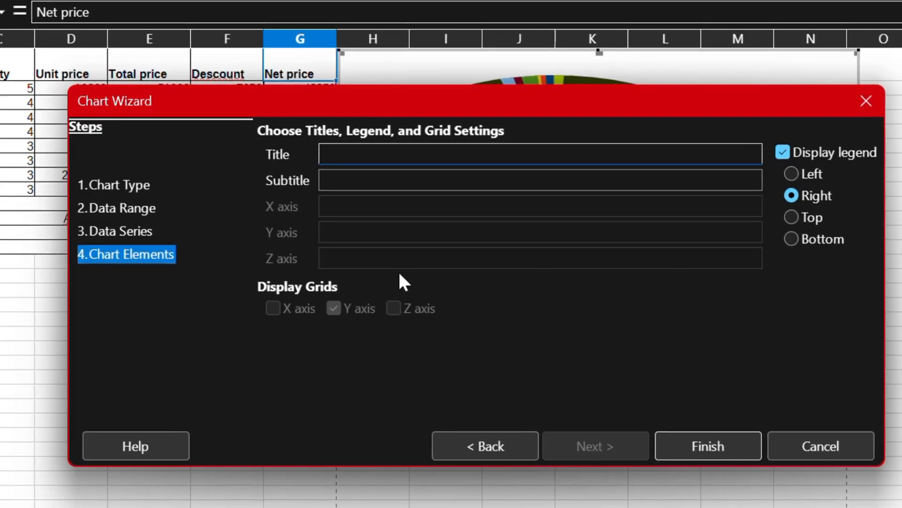
type("pie cha")
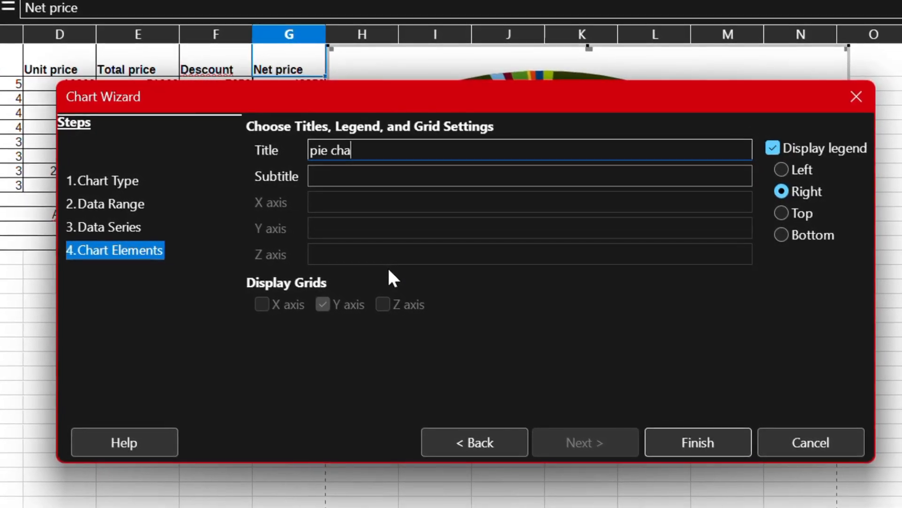
type("rt")
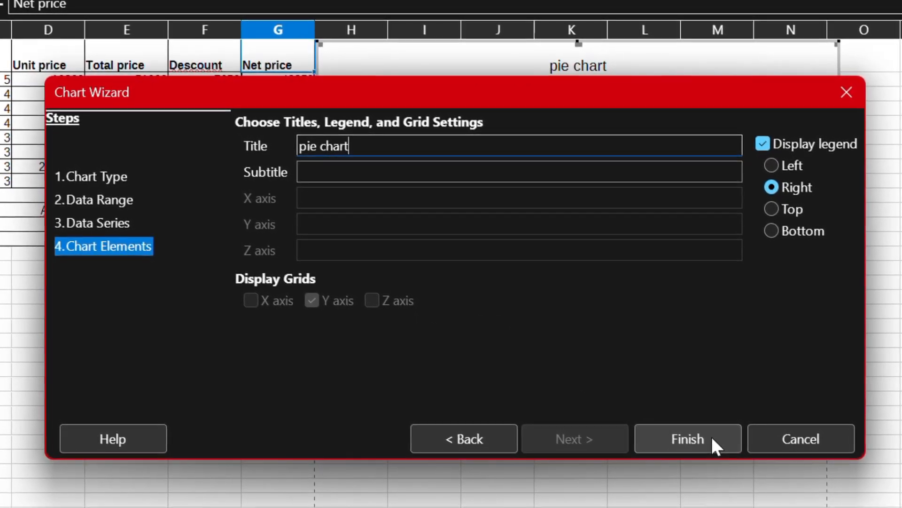
left_click(710, 435)
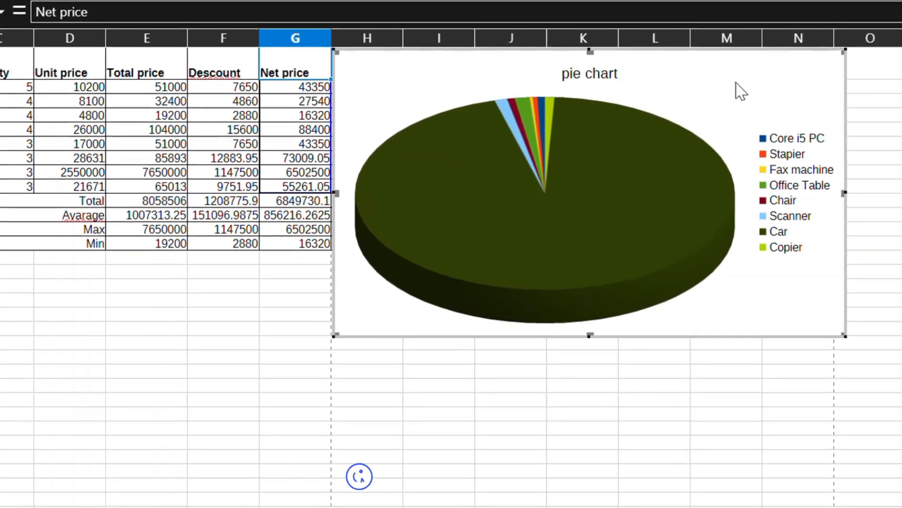
left_click(738, 107)
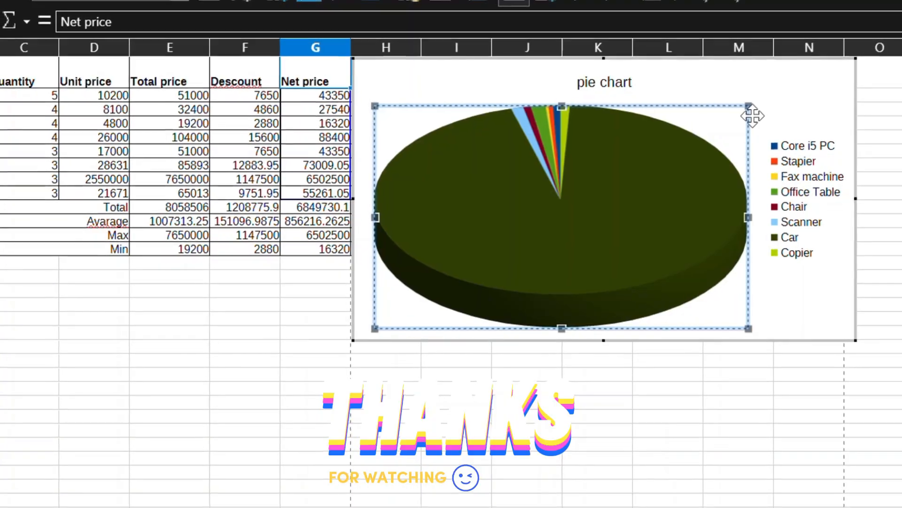
left_click(810, 81)
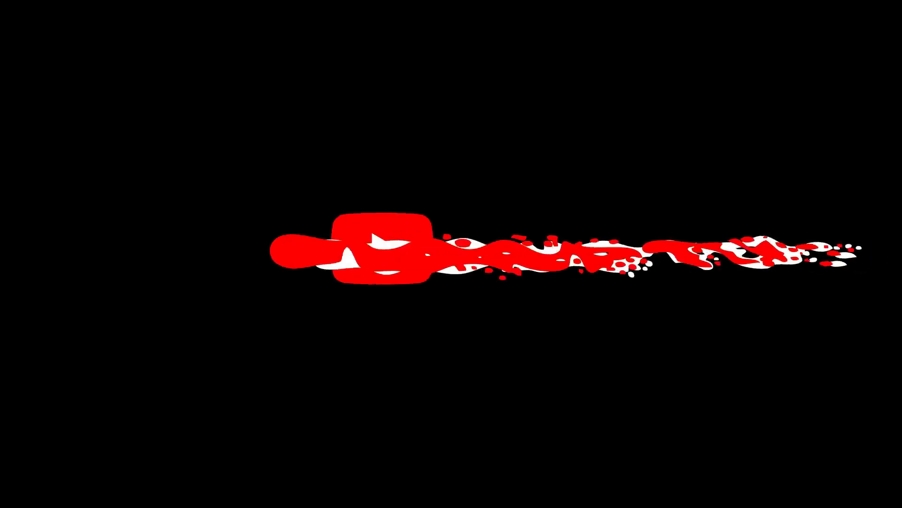